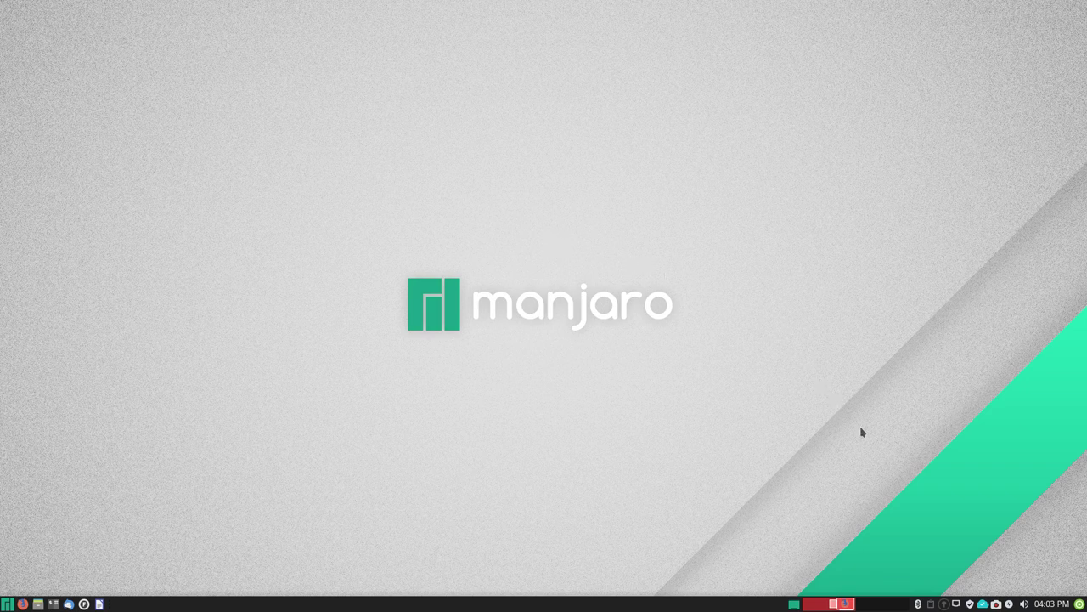
Search 'settings' in the Whisker Menu, then close the Settings Editor that was launched by mistake.
{"action": "left_click", "coordinate": [1024, 604]}
{"action": "left_click", "coordinate": [1024, 604]}
{"action": "left_click", "coordinate": [7, 603]}
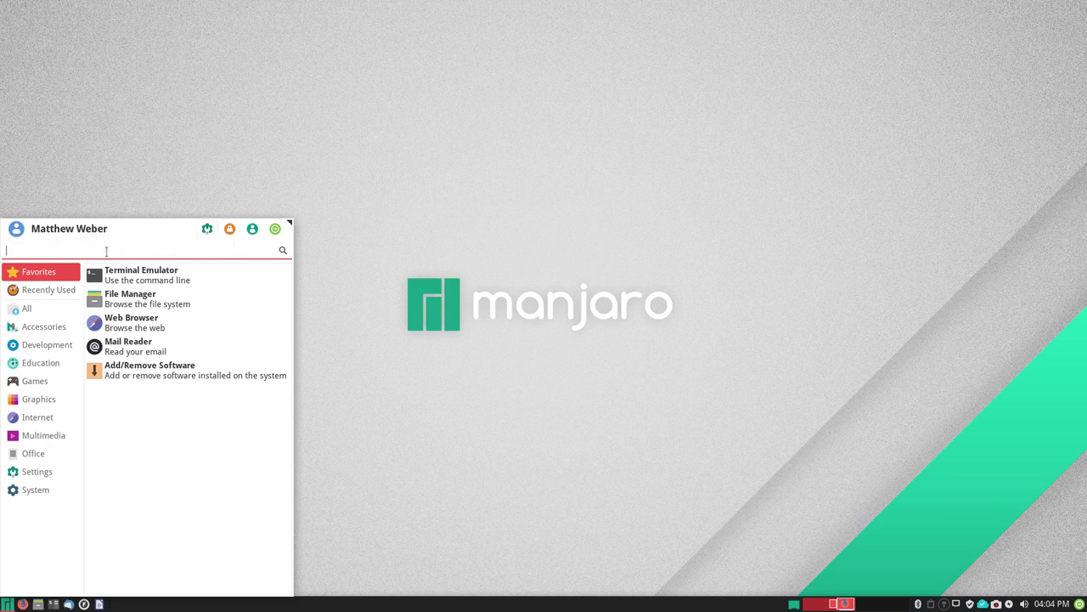
{"action": "type", "text": "settings"}
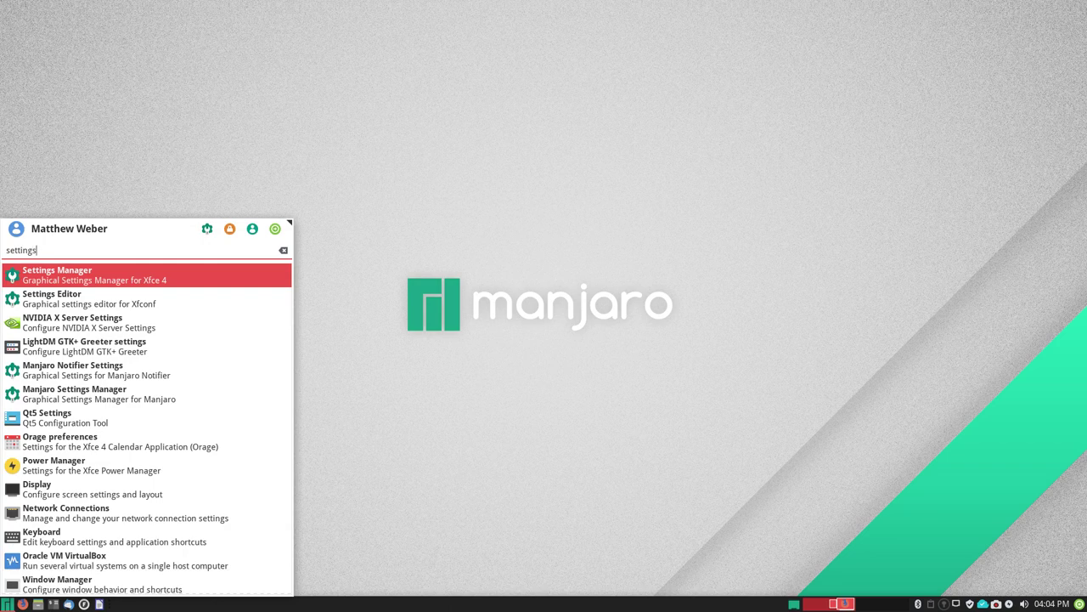
{"action": "left_click", "coordinate": [34, 298]}
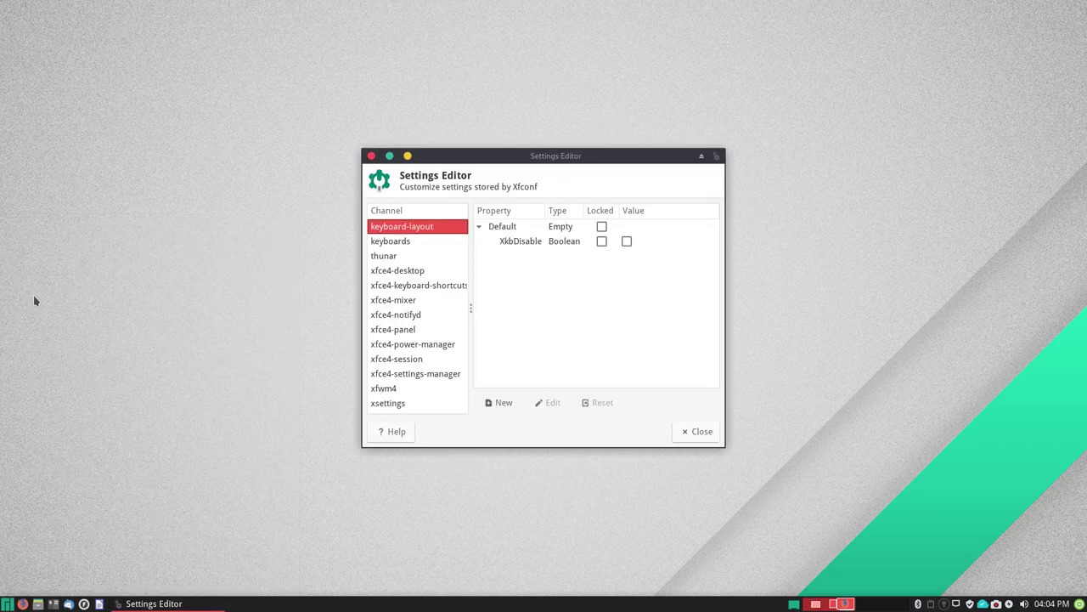
{"action": "left_click", "coordinate": [695, 432]}
Search 'settings' again in the Whisker Menu and launch the Settings Manager.
{"action": "left_click", "coordinate": [7, 603]}
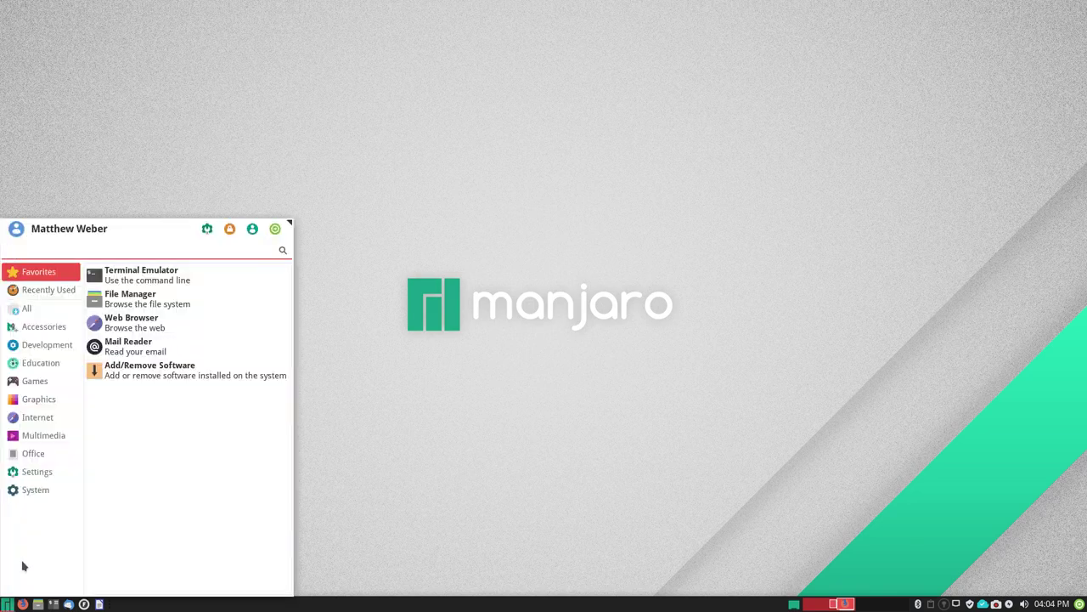
{"action": "type", "text": "settings"}
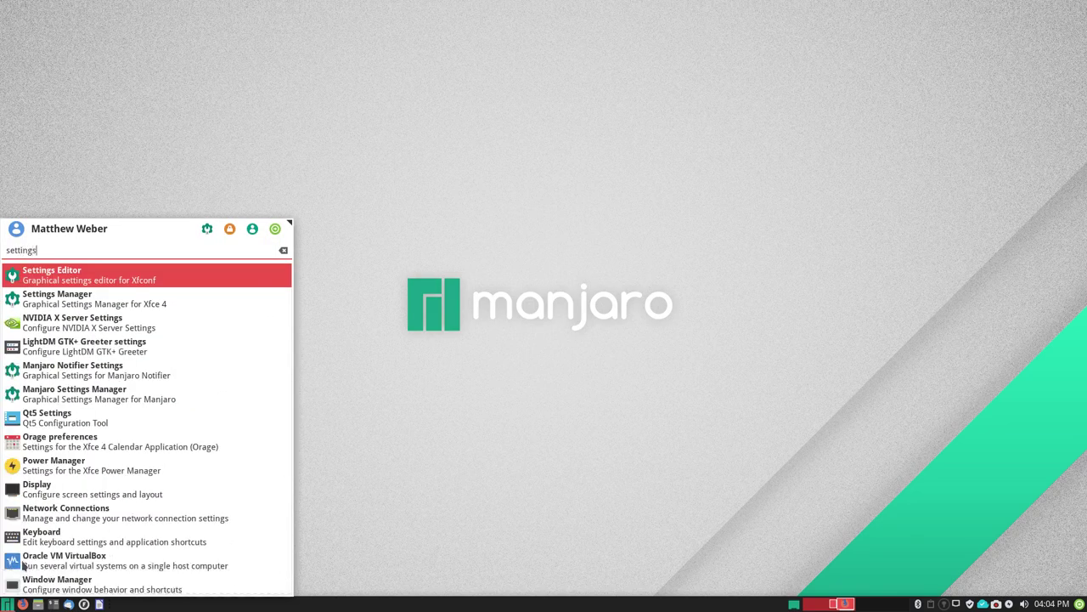
{"action": "left_click", "coordinate": [93, 302]}
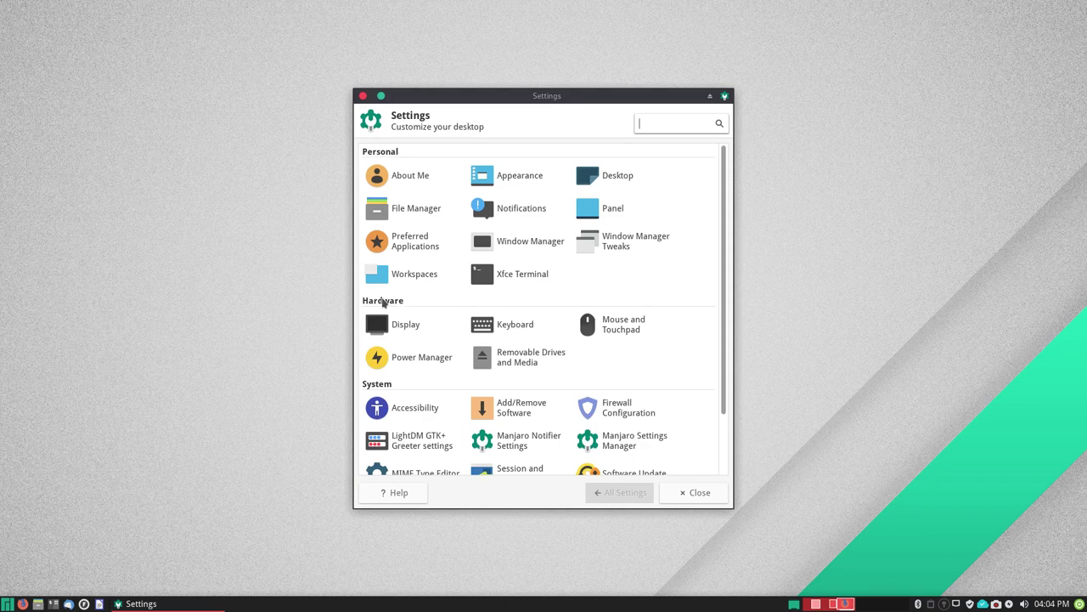
Open Keyboard settings on the Application Shortcuts tab, then move the window up-left and resize it wider.
{"action": "left_click", "coordinate": [504, 331]}
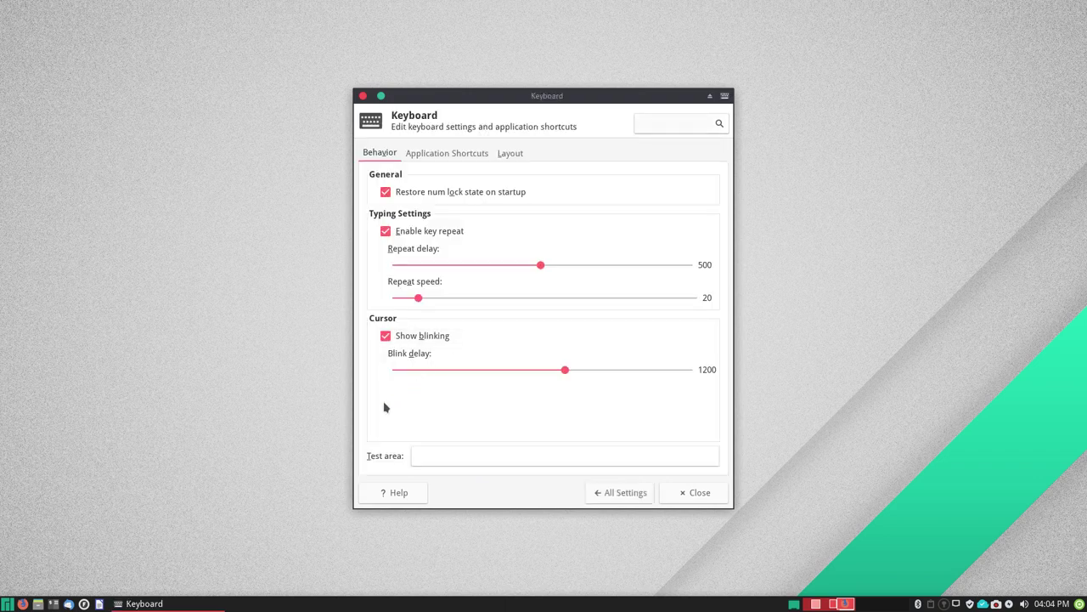
{"action": "left_click", "coordinate": [451, 157]}
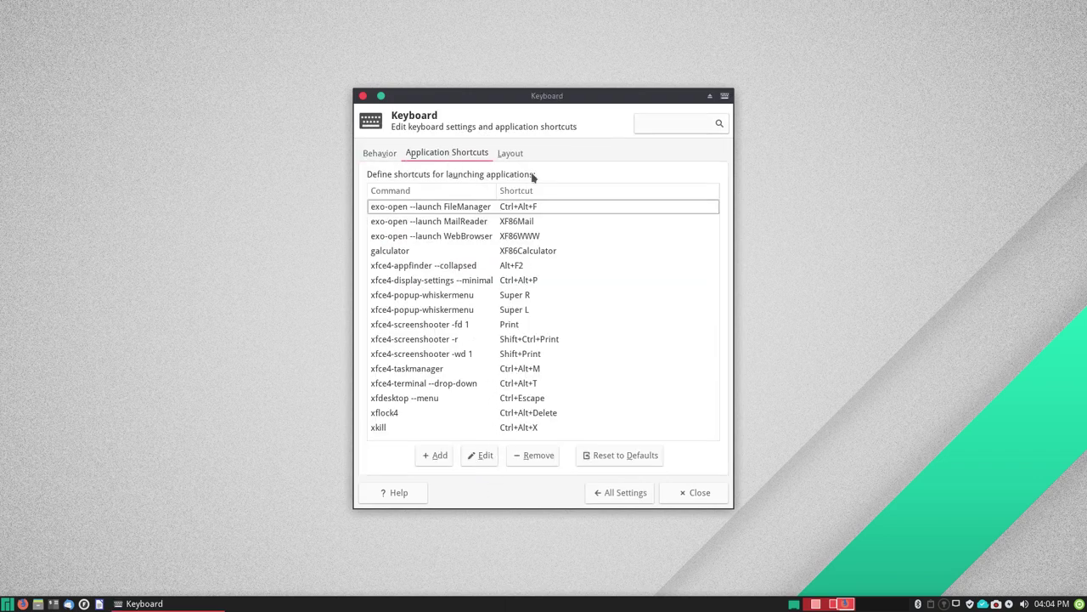
{"action": "left_click_drag", "start_coordinate": [561, 95], "coordinate": [501, 74]}
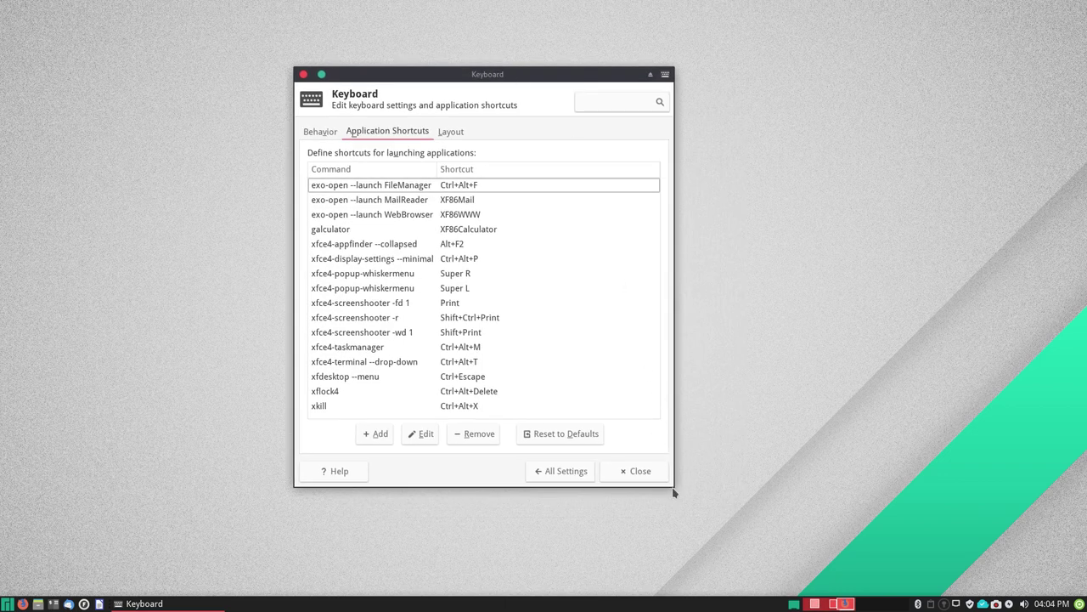
{"action": "left_click_drag", "start_coordinate": [673, 482], "coordinate": [673, 413]}
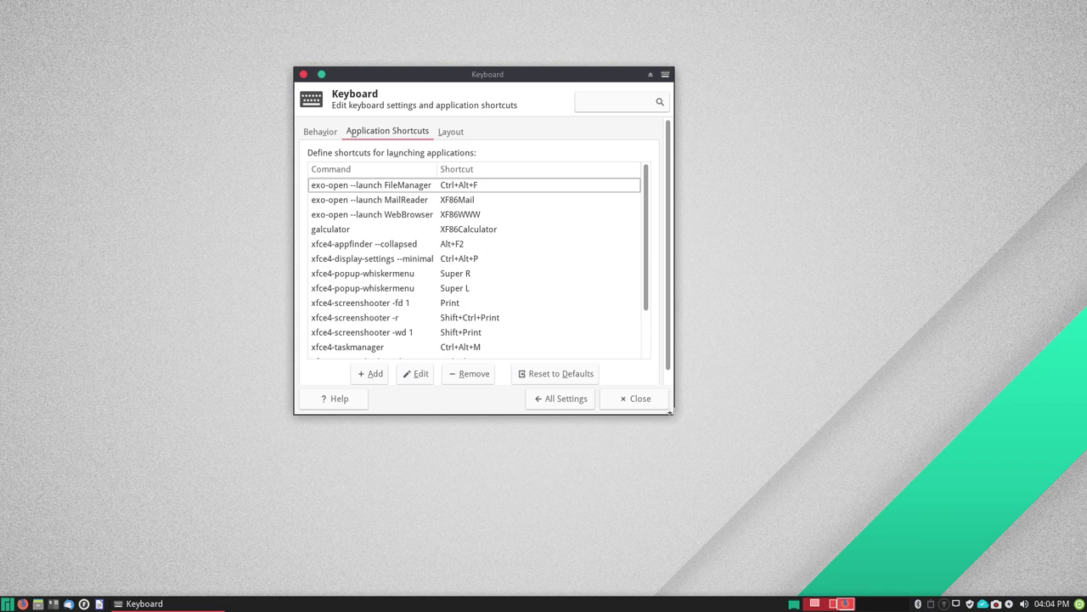
{"action": "left_click_drag", "start_coordinate": [670, 412], "coordinate": [708, 414]}
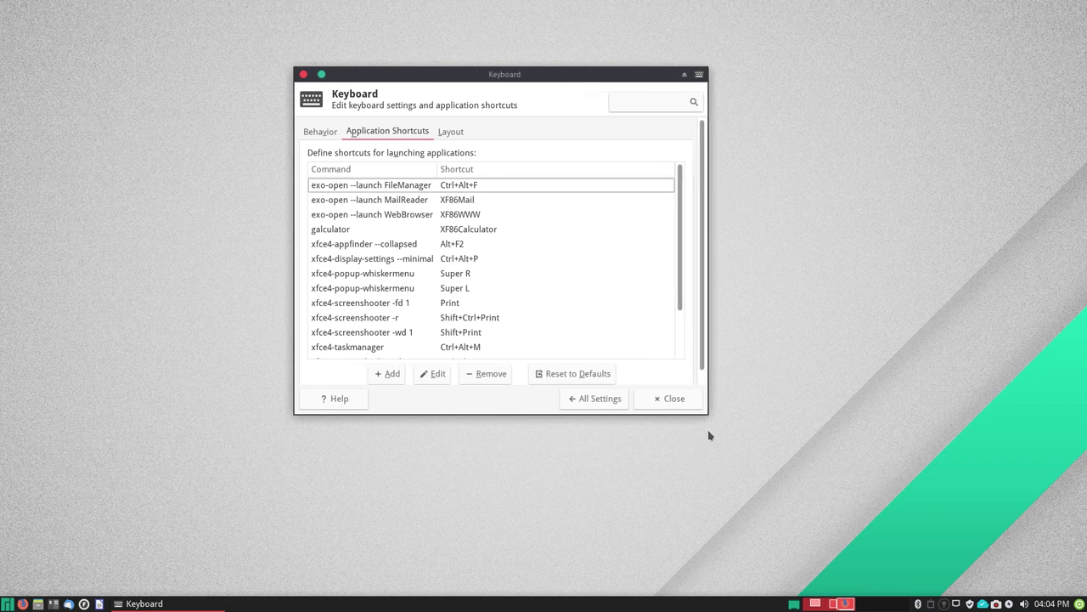
Add an application shortcut running 'amixer set Master 3%+' and bind it to Ctrl+D.
{"action": "left_click", "coordinate": [393, 374]}
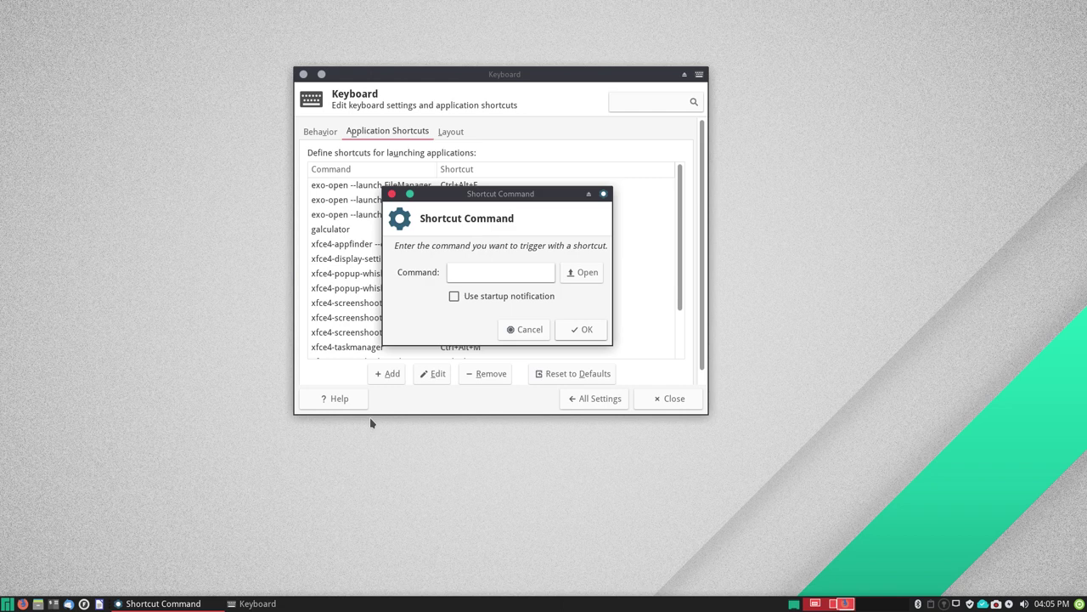
{"action": "type", "text": "amixer set Master"}
{"action": "type", "text": "3"}
{"action": "type", "text": "%+"}
{"action": "left_click", "coordinate": [585, 333]}
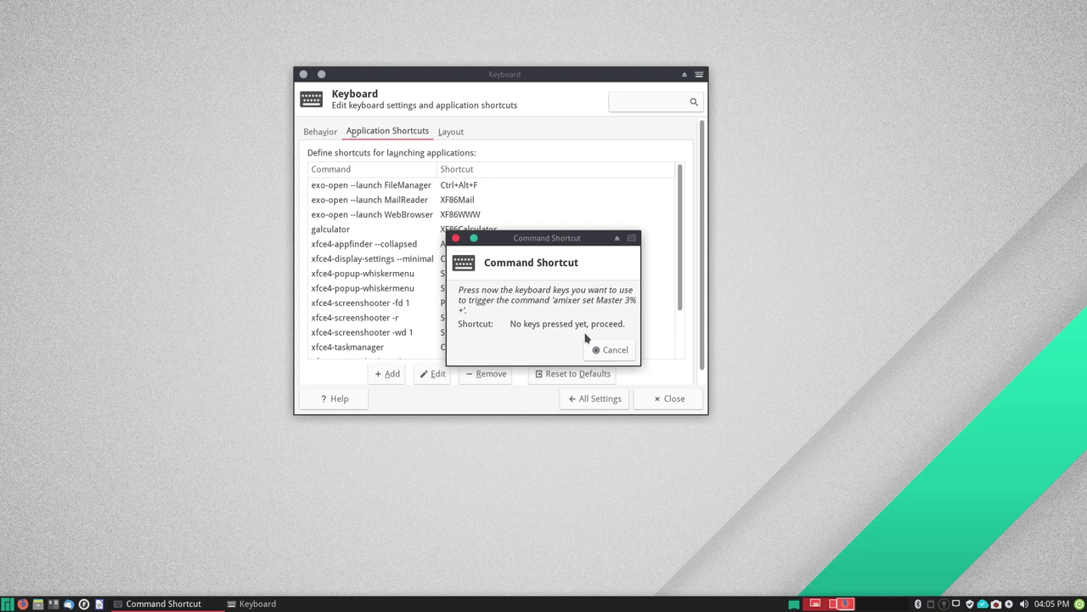
{"action": "key", "text": "ctrl"}
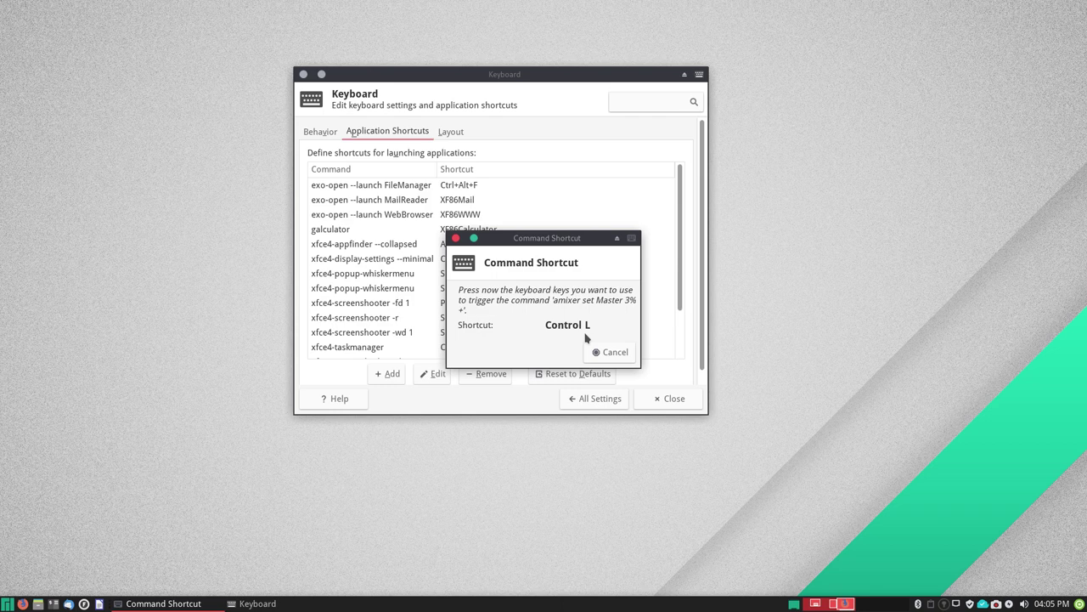
{"action": "key", "text": "ctrl+Up"}
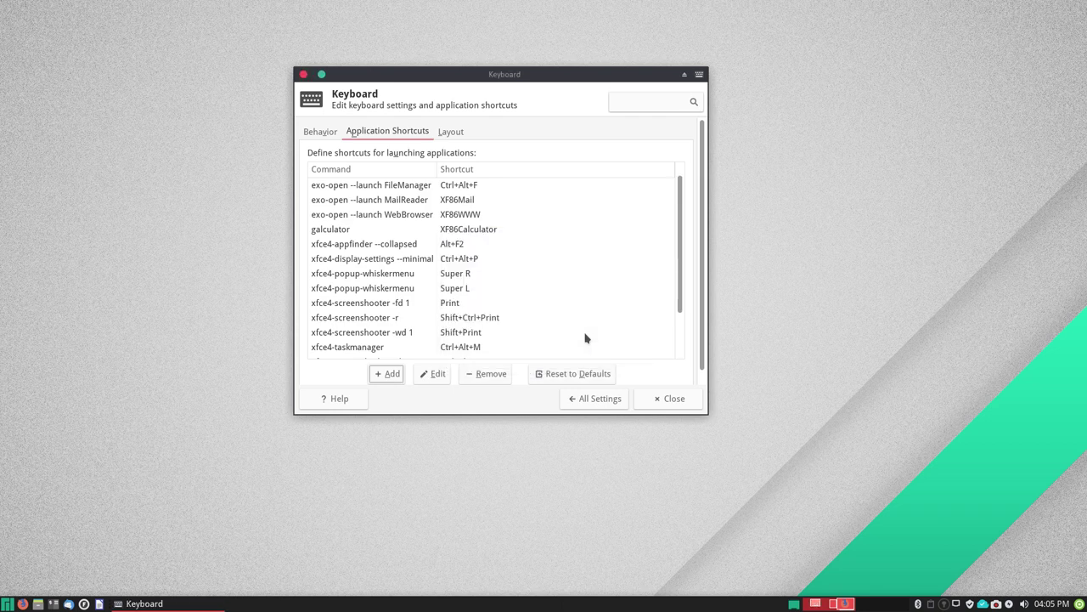
Add a second shortcut running 'amixer set Master 3%-' and bind it to Ctrl+F.
{"action": "scroll", "coordinate": [440, 282], "scroll_direction": "up", "scroll_amount": 1}
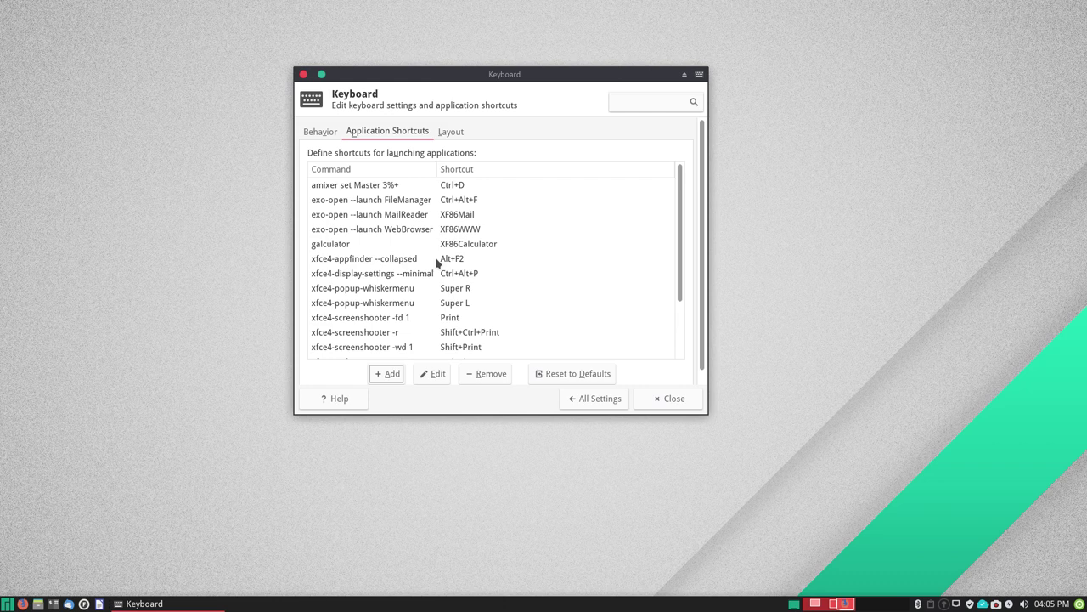
{"action": "left_click", "coordinate": [469, 191]}
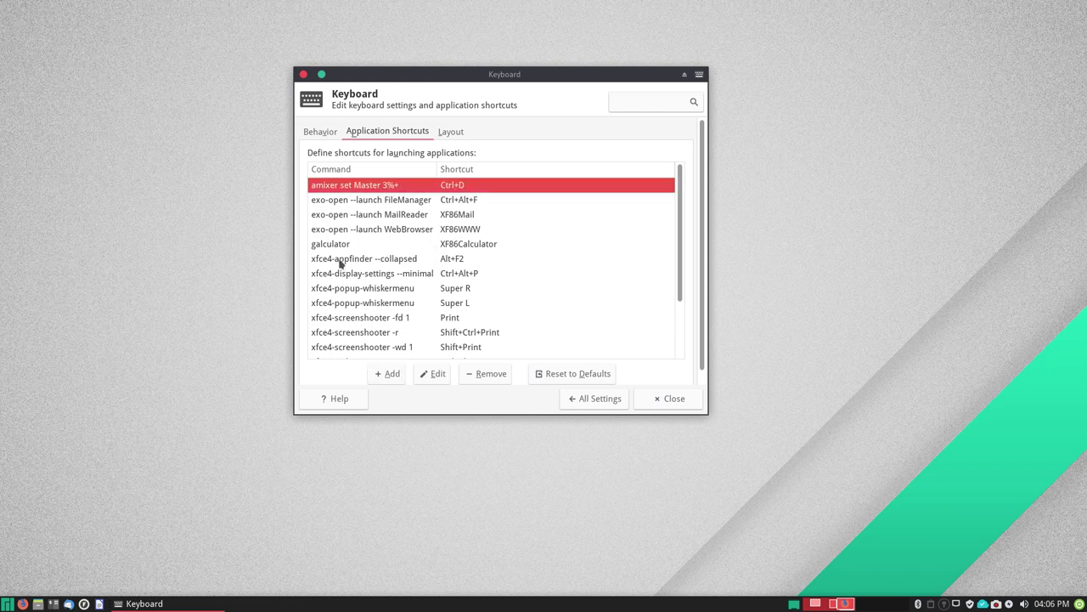
{"action": "left_click", "coordinate": [390, 376]}
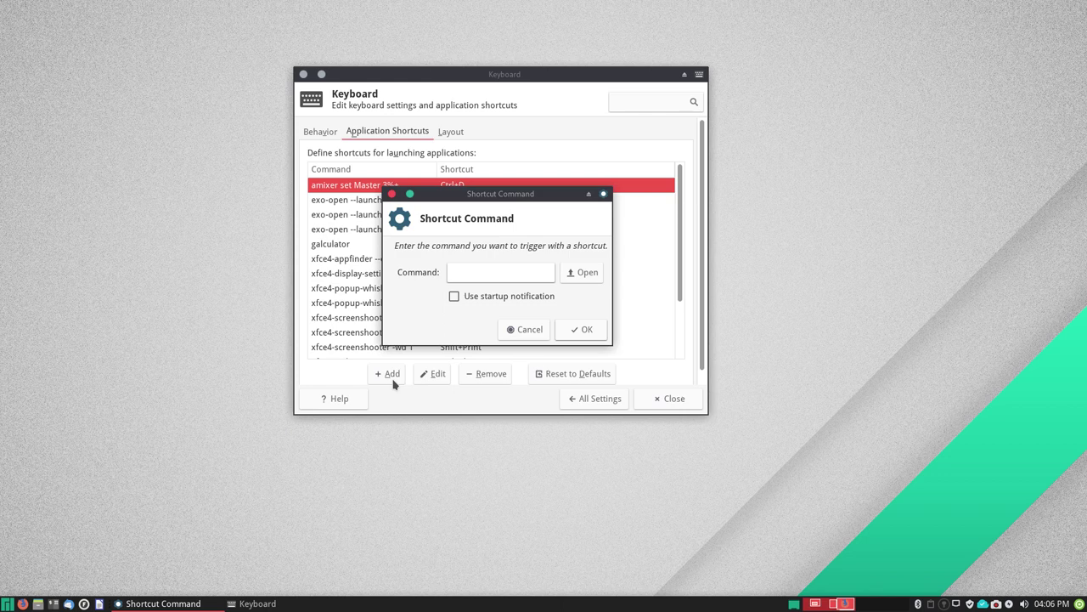
{"action": "type", "text": "amixer set M<"}
{"action": "type", "text": "ster 3%-"}
{"action": "left_click", "coordinate": [585, 331]}
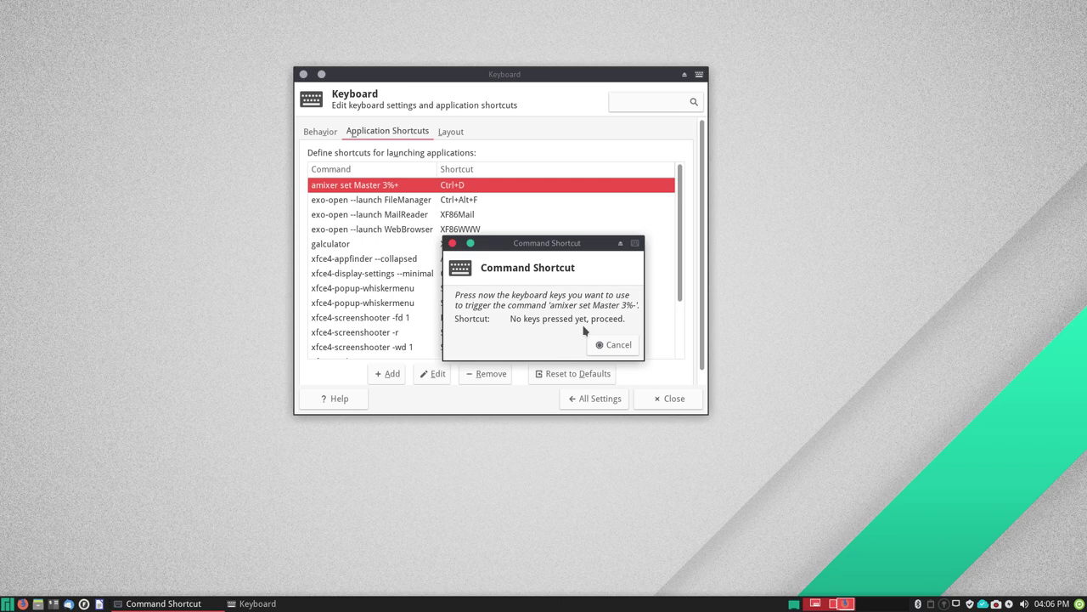
{"action": "key", "text": "ctrl"}
{"action": "key", "text": "ctrl+f"}
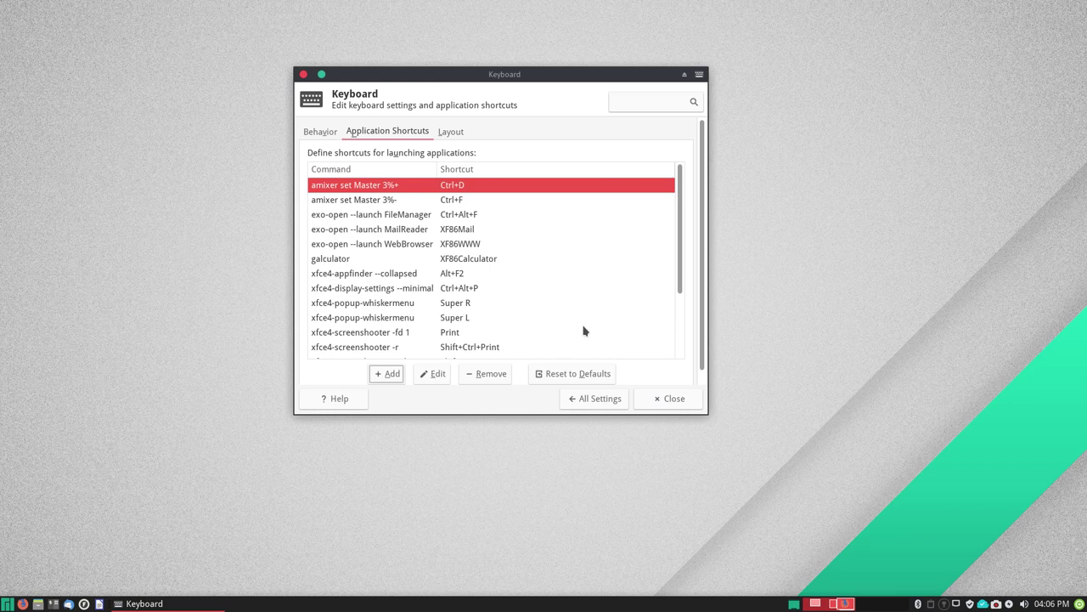
Select the 'amixer set Master 3%-' entry and test its Ctrl+F shortcut.
{"action": "left_click", "coordinate": [372, 202]}
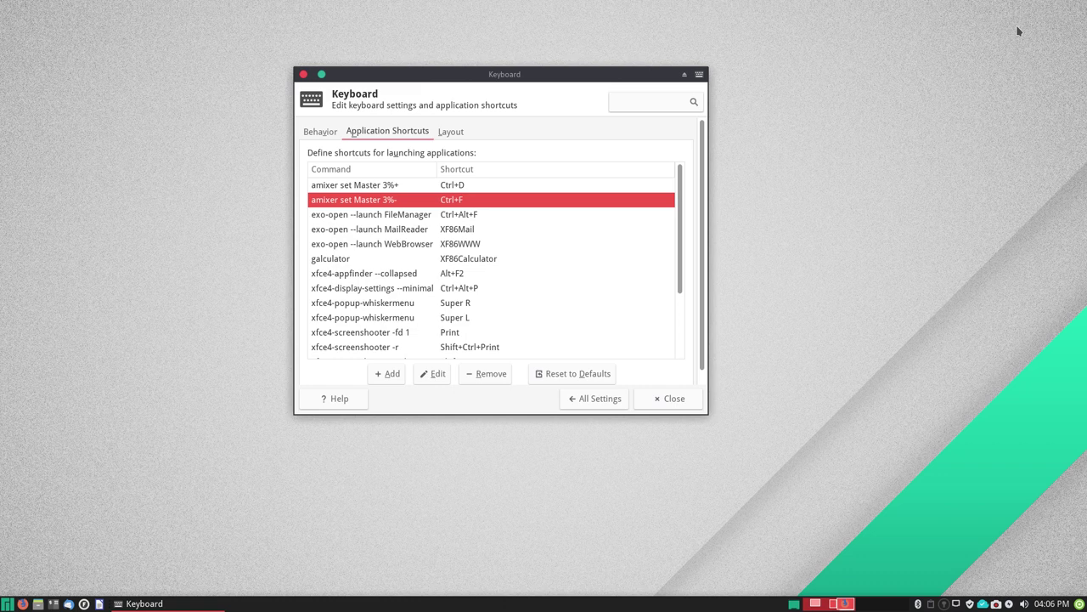
{"action": "key", "text": "ctrl+f"}
{"action": "left_click", "coordinate": [677, 399]}
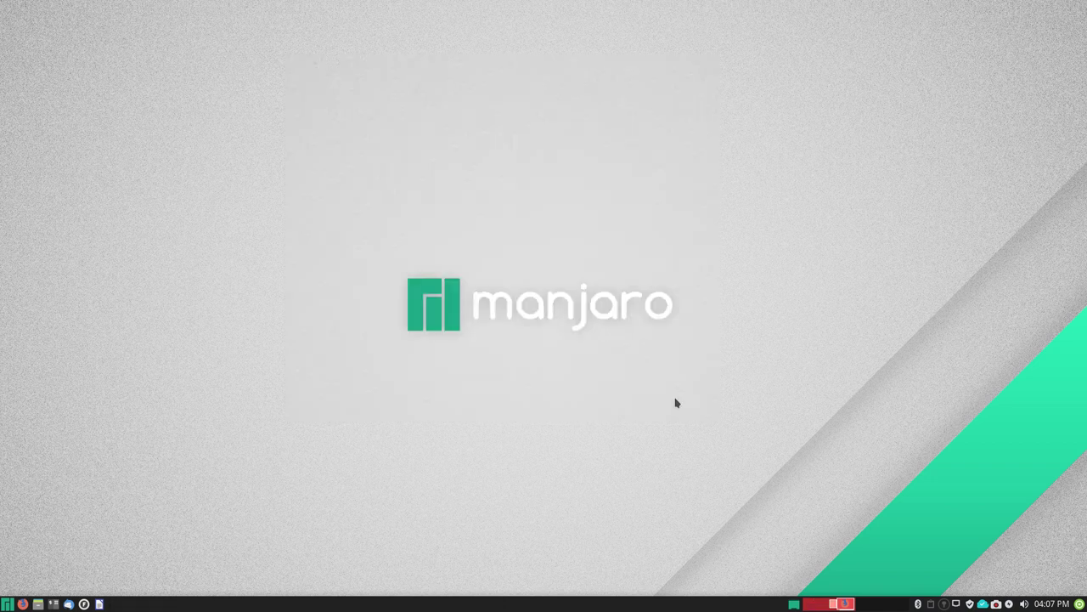